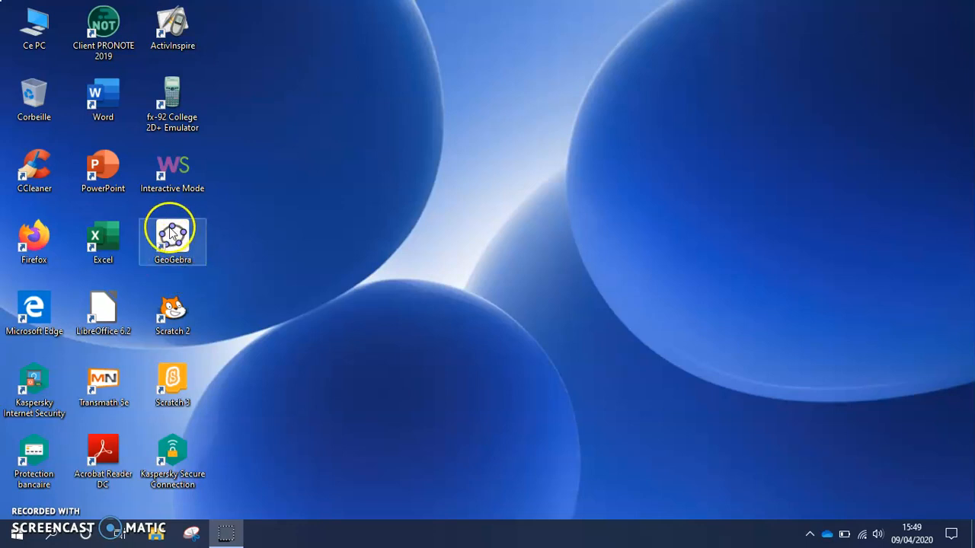
# Step: Launch GeoGebra and switch its workspace to the Géométrie application
pyautogui.doubleClick(175, 241)
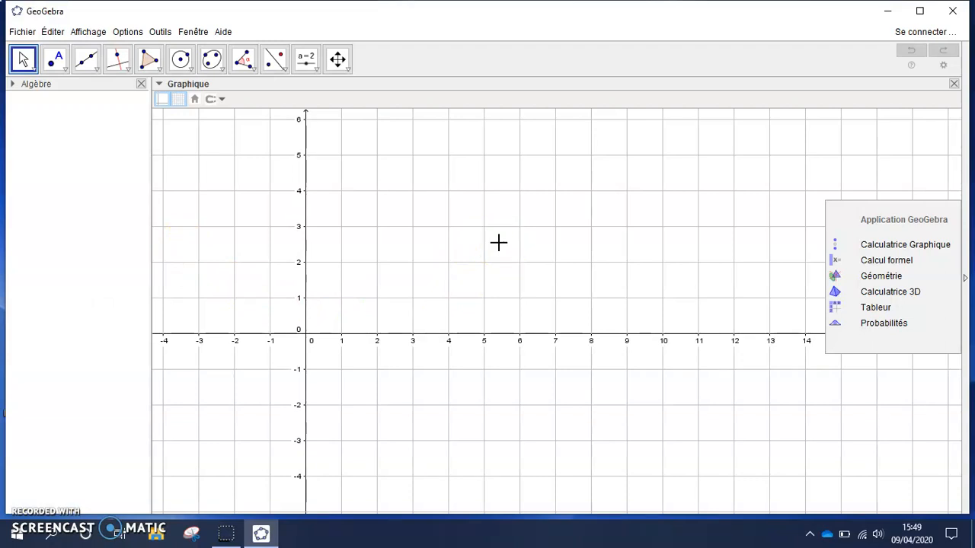
pyautogui.click(966, 280)
pyautogui.click(965, 281)
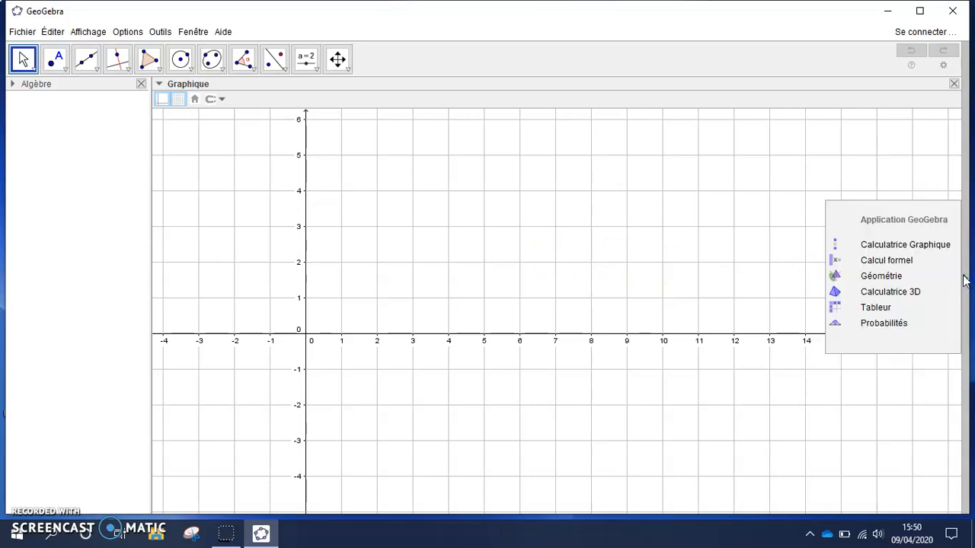
pyautogui.click(889, 280)
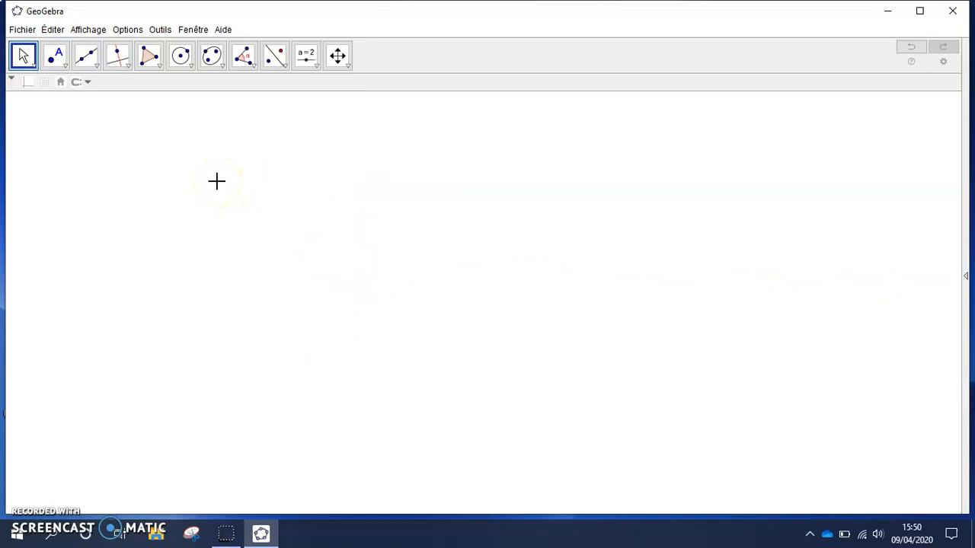
# Step: Set the labelling option so that only new points are labelled (Seulement les nouveaux points)
pyautogui.doubleClick(128, 29)
pyautogui.click(128, 29)
pyautogui.moveTo(147, 70)
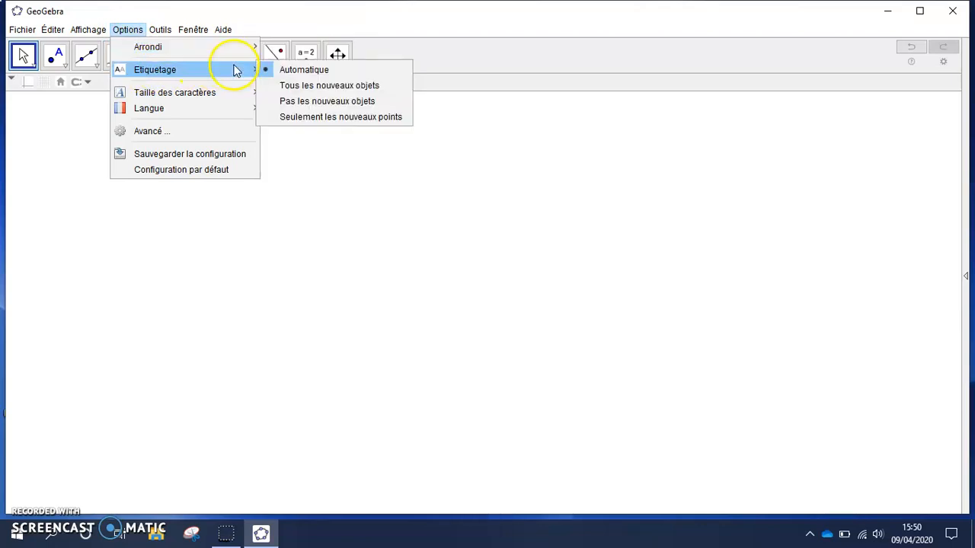
pyautogui.click(310, 118)
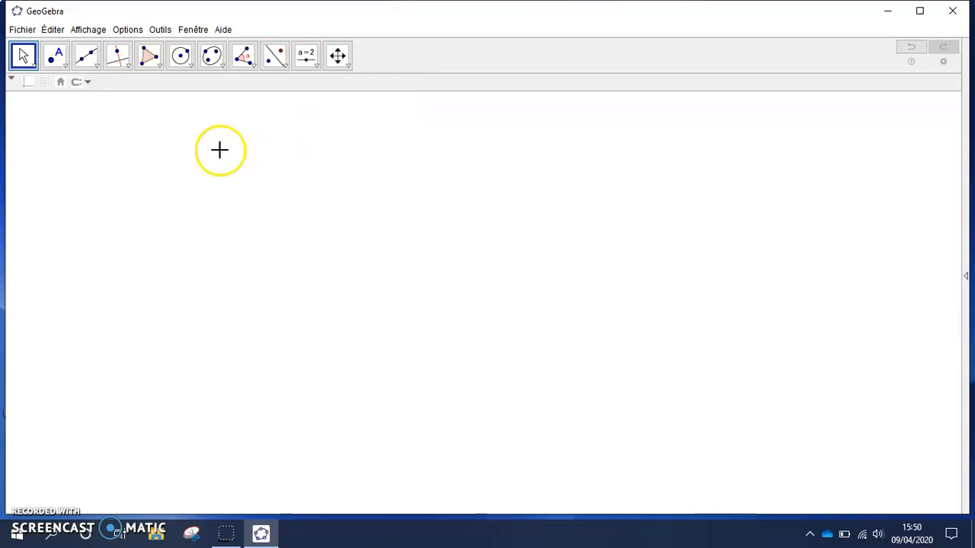
# Step: Examine the tools offered in the different construction tool groups, such as lines, polygons, circles and conics
pyautogui.click(32, 69)
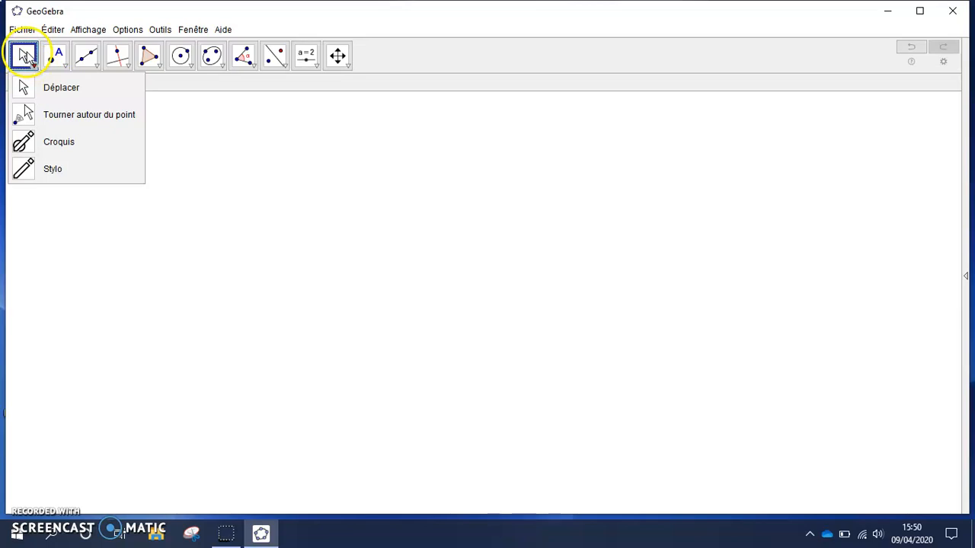
pyautogui.click(23, 56)
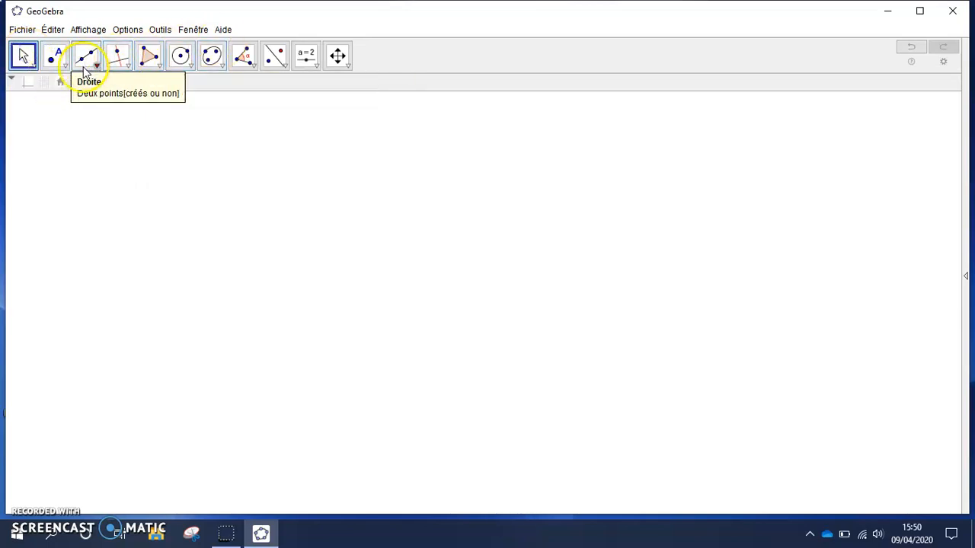
pyautogui.click(34, 69)
pyautogui.moveTo(57, 72)
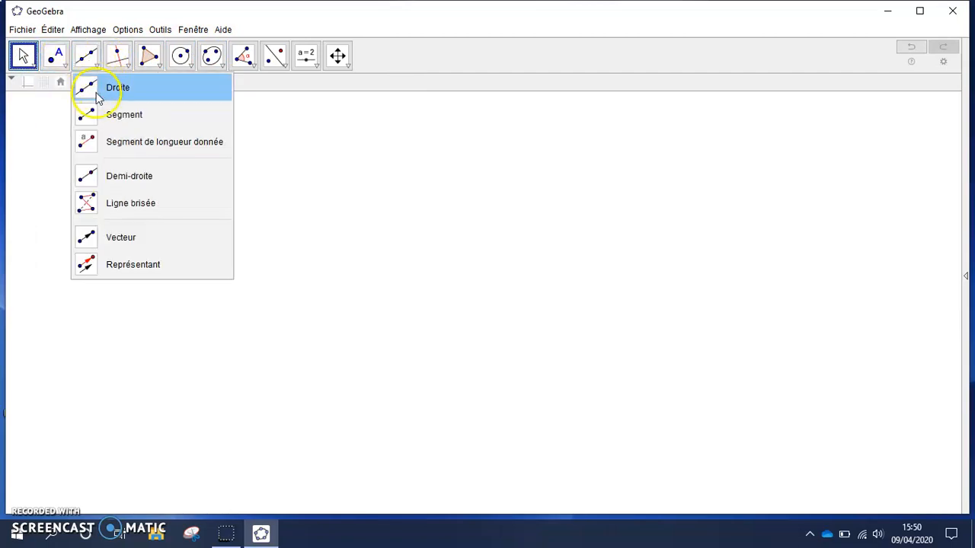
pyautogui.moveTo(124, 65)
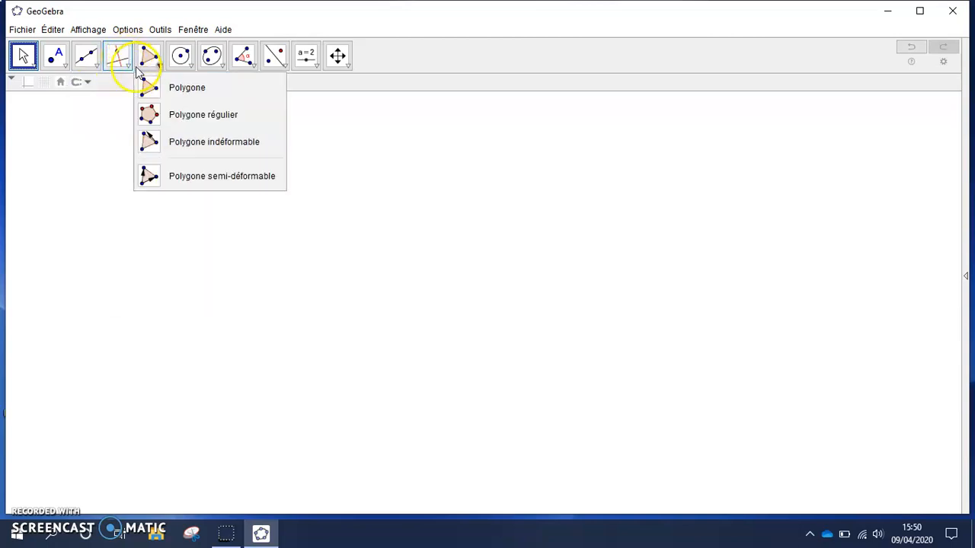
pyautogui.moveTo(176, 55)
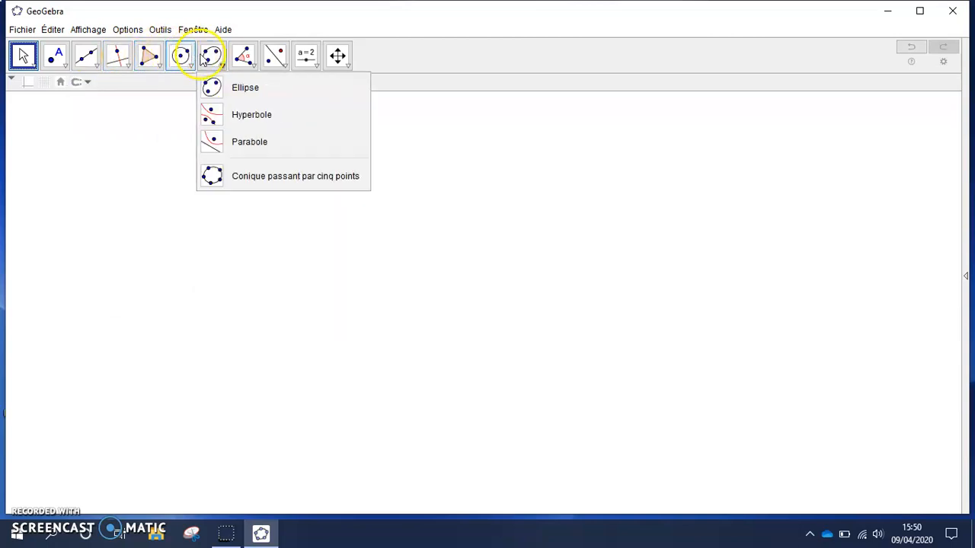
pyautogui.moveTo(280, 60)
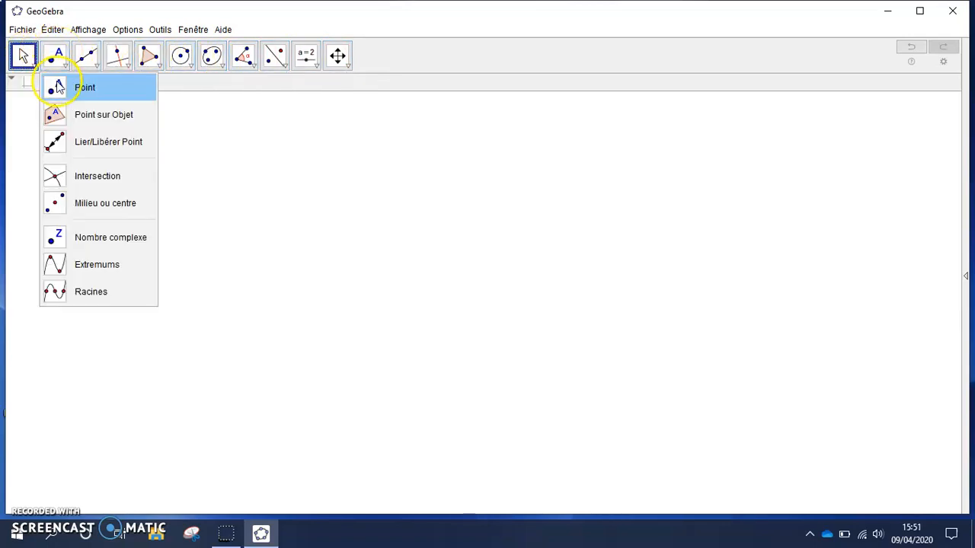
# Step: Place five free points, A to E, on the blank drawing area and undo the last three
pyautogui.click(60, 88)
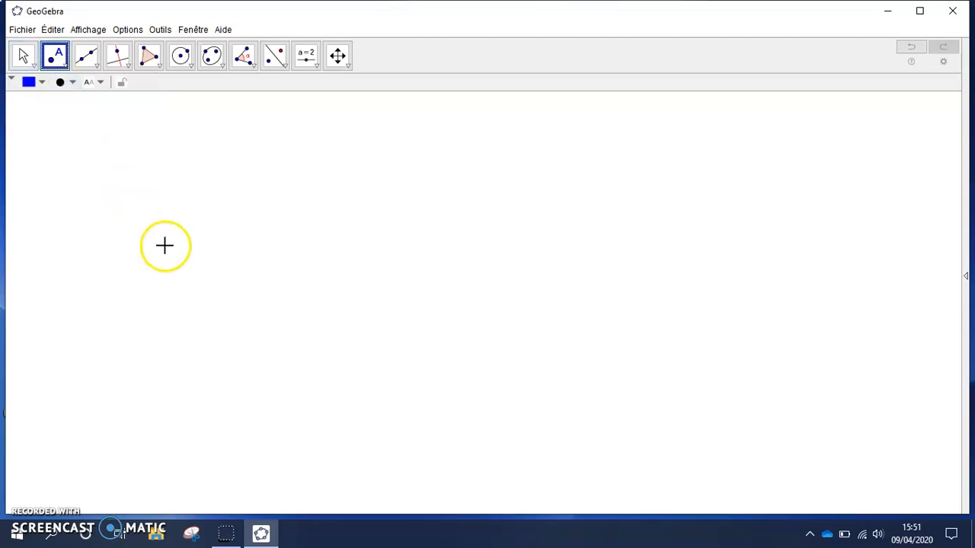
pyautogui.click(200, 265)
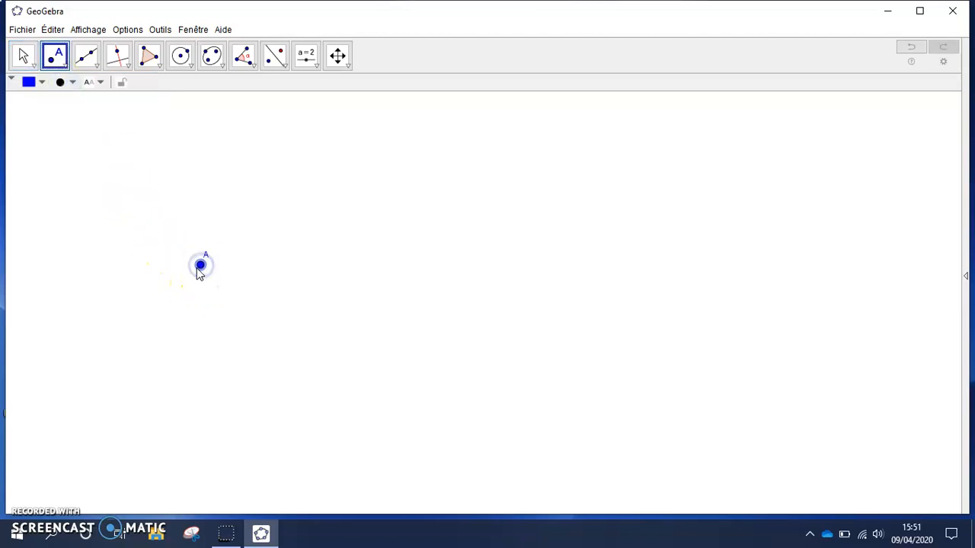
pyautogui.click(307, 262)
pyautogui.click(314, 322)
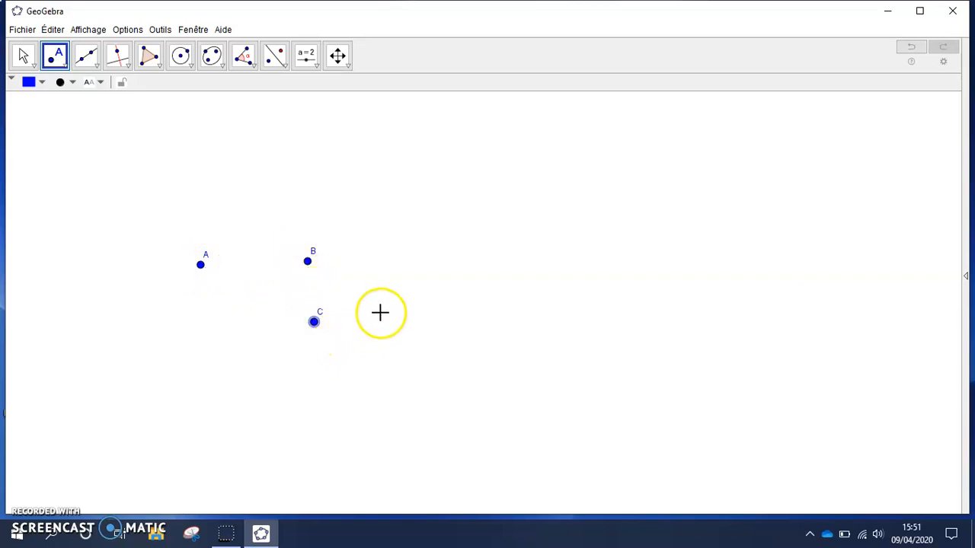
pyautogui.click(403, 275)
pyautogui.click(479, 240)
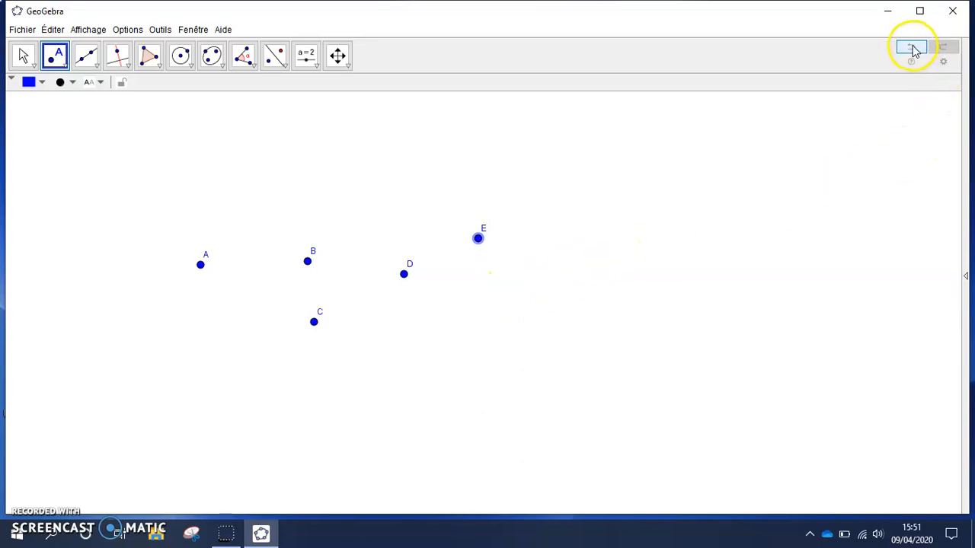
pyautogui.click(911, 48)
pyautogui.click(911, 48)
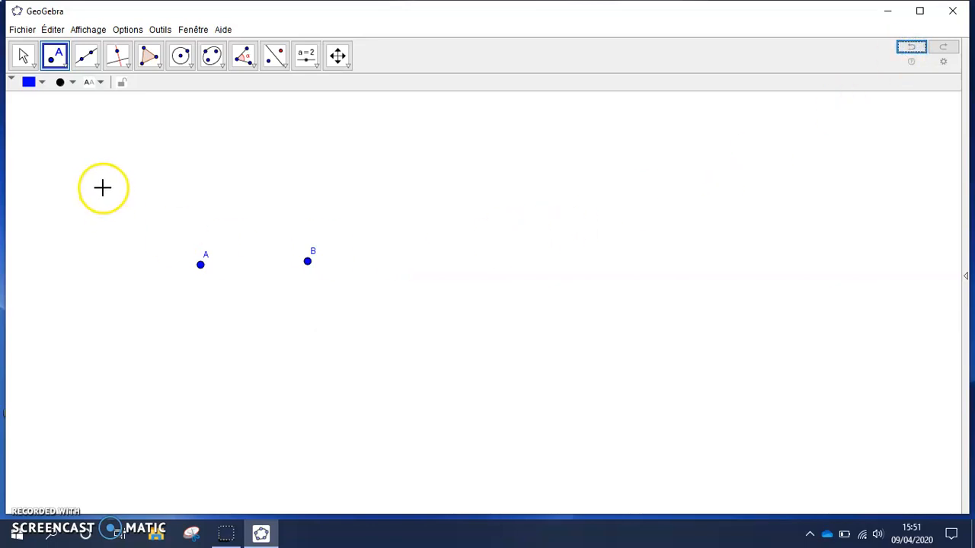
# Step: Move the free points A and B to new positions on the drawing area with the Déplacer tool
pyautogui.click(23, 58)
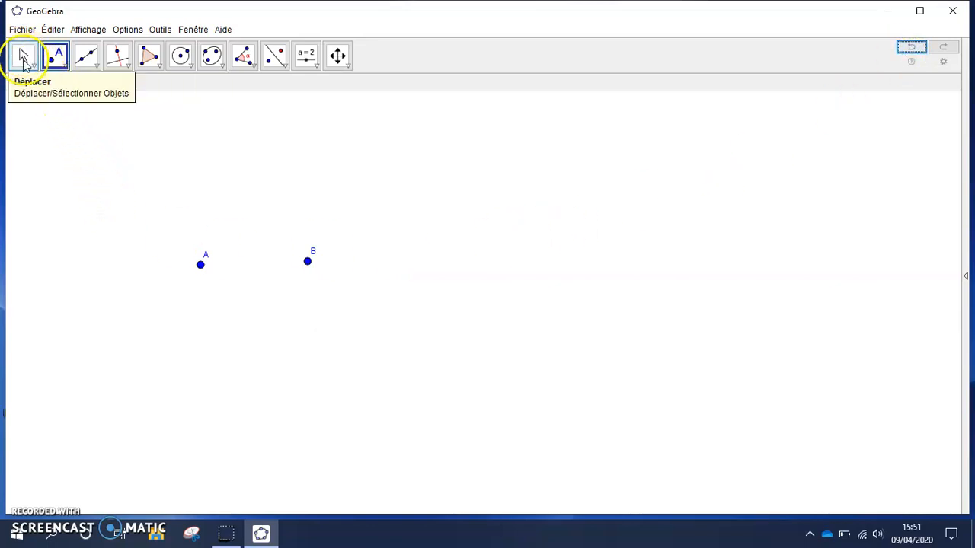
pyautogui.click(23, 58)
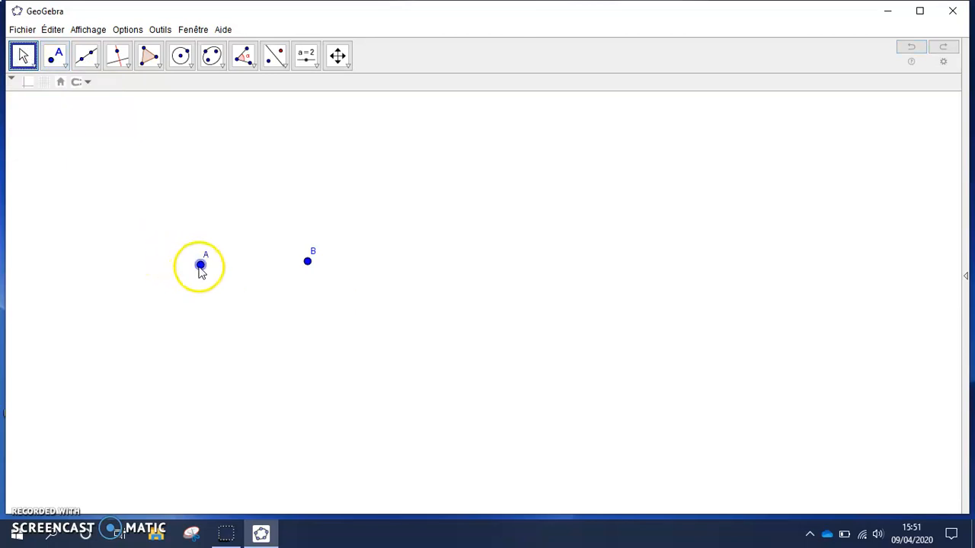
pyautogui.click(199, 265)
pyautogui.moveTo(180, 206); pyautogui.dragTo(243, 271)
pyautogui.moveTo(312, 259); pyautogui.dragTo(389, 234)
# Step: Select both points A and B and delete them to empty the drawing area
pyautogui.click(243, 273)
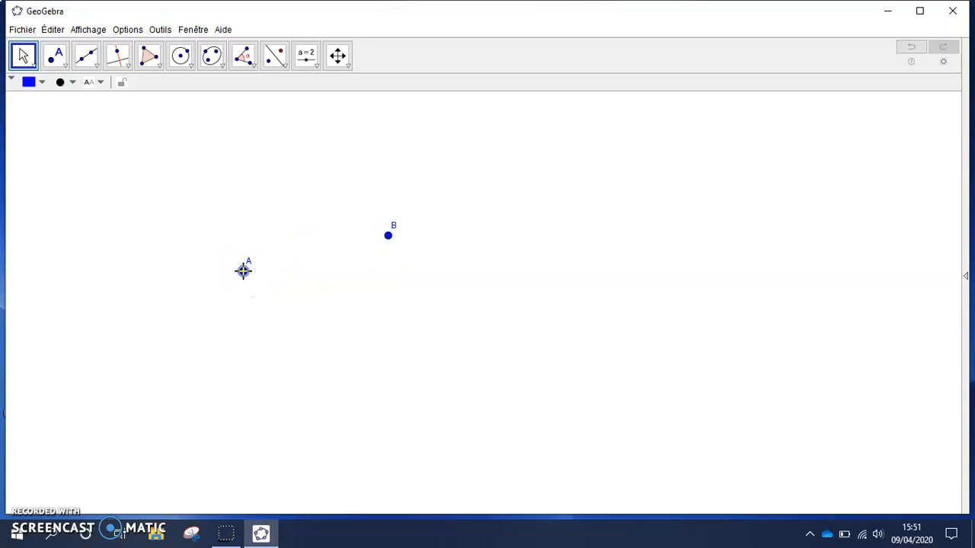
pyautogui.moveTo(243, 271); pyautogui.dragTo(389, 233)
pyautogui.press('Delete')
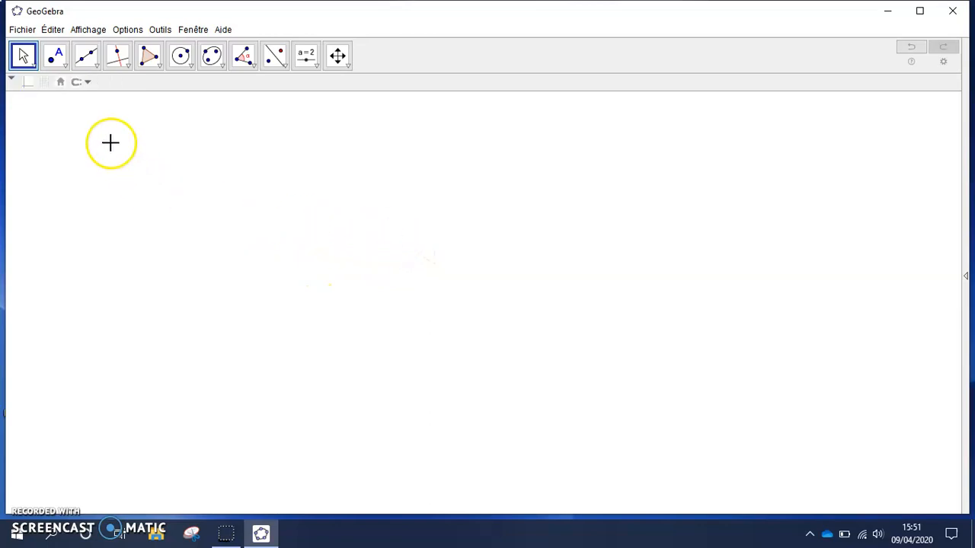
# Step: Draw a closed triangle ABC with the Polygone tool, placing B below and between A and C
pyautogui.click(158, 67)
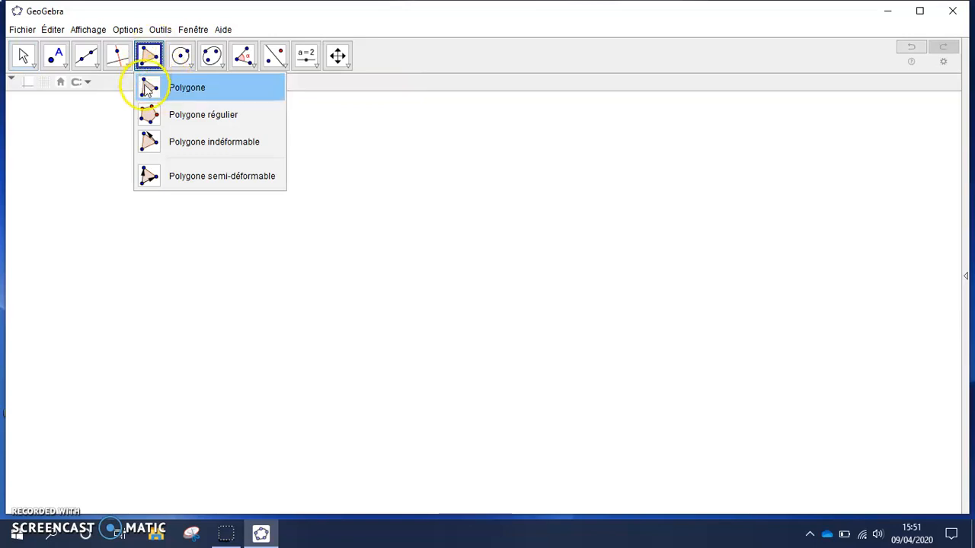
pyautogui.click(147, 89)
pyautogui.click(184, 258)
pyautogui.click(314, 376)
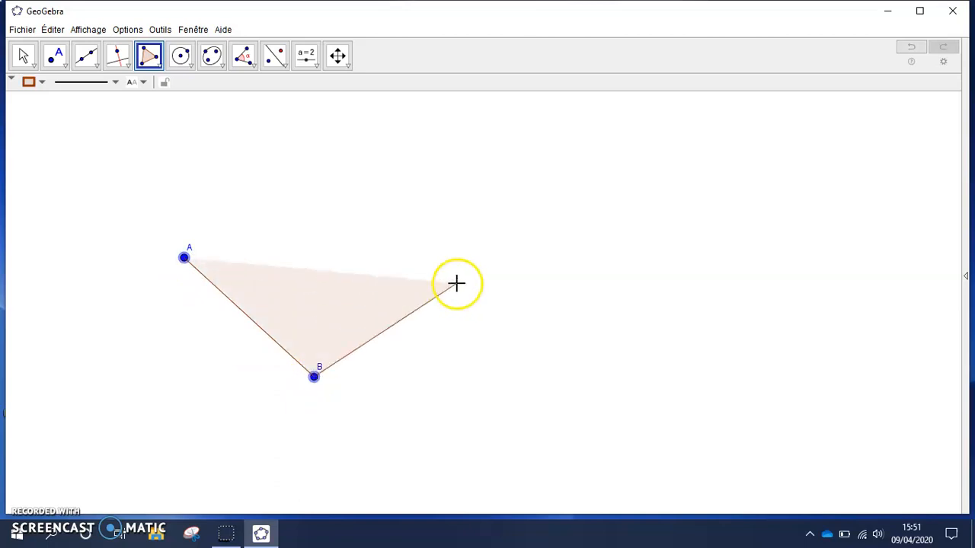
pyautogui.click(473, 237)
pyautogui.click(185, 259)
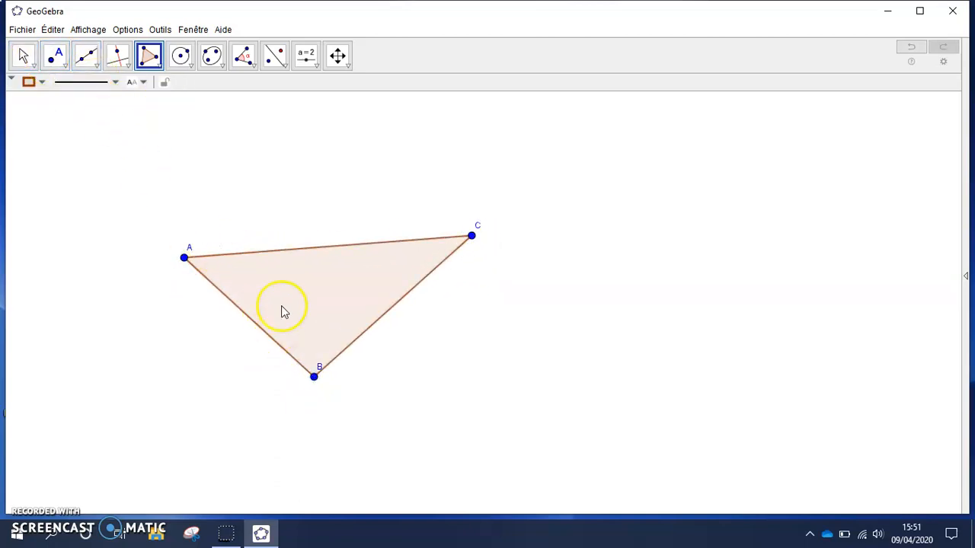
# Step: Move the whole triangle and reshape it by repositioning its vertices so C sits at the apex and B at the lower end
pyautogui.click(23, 55)
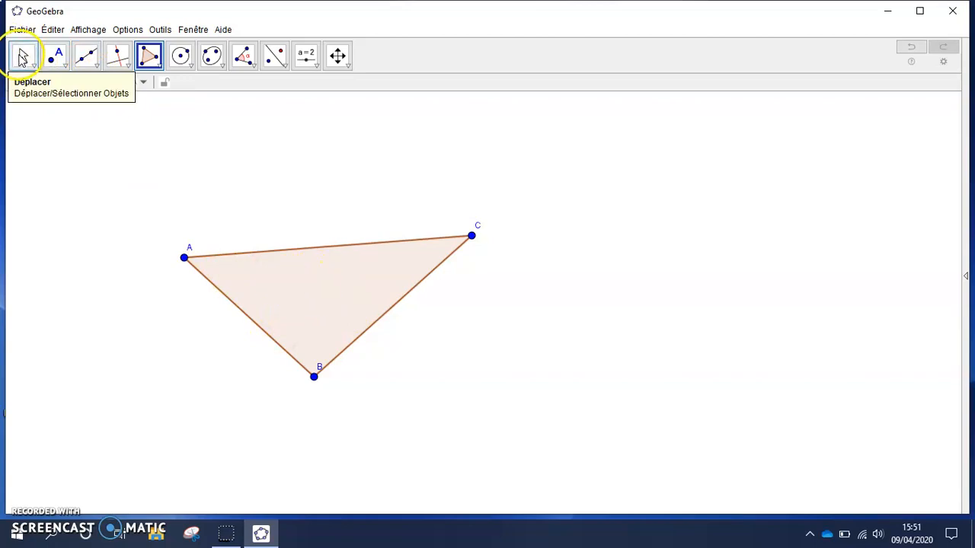
pyautogui.moveTo(327, 285); pyautogui.dragTo(318, 249)
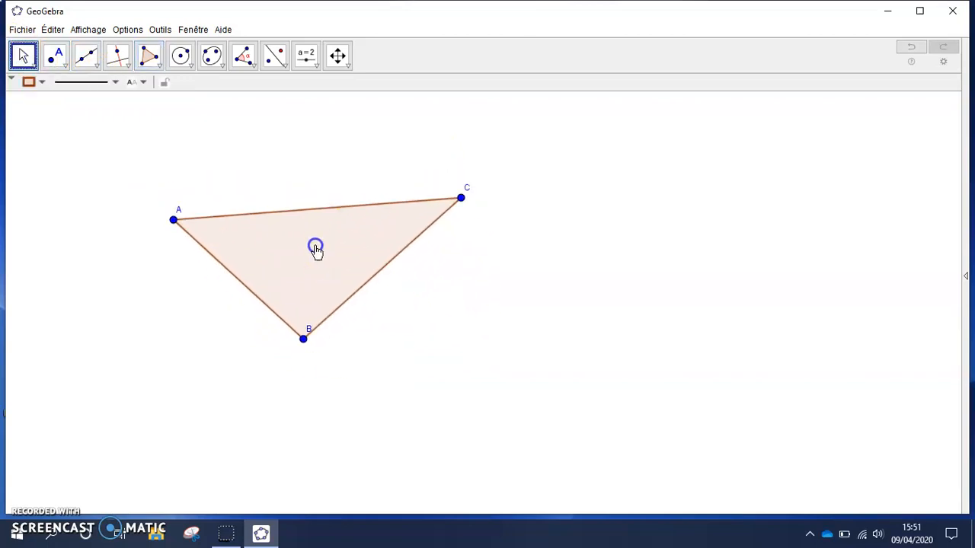
pyautogui.moveTo(172, 220); pyautogui.dragTo(153, 292)
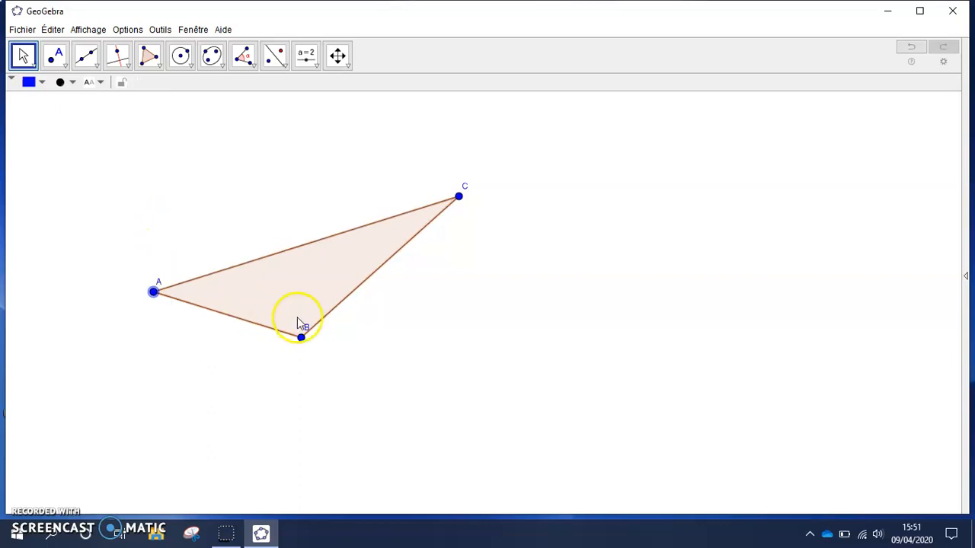
pyautogui.moveTo(301, 337); pyautogui.dragTo(474, 392)
pyautogui.moveTo(459, 195); pyautogui.dragTo(286, 180)
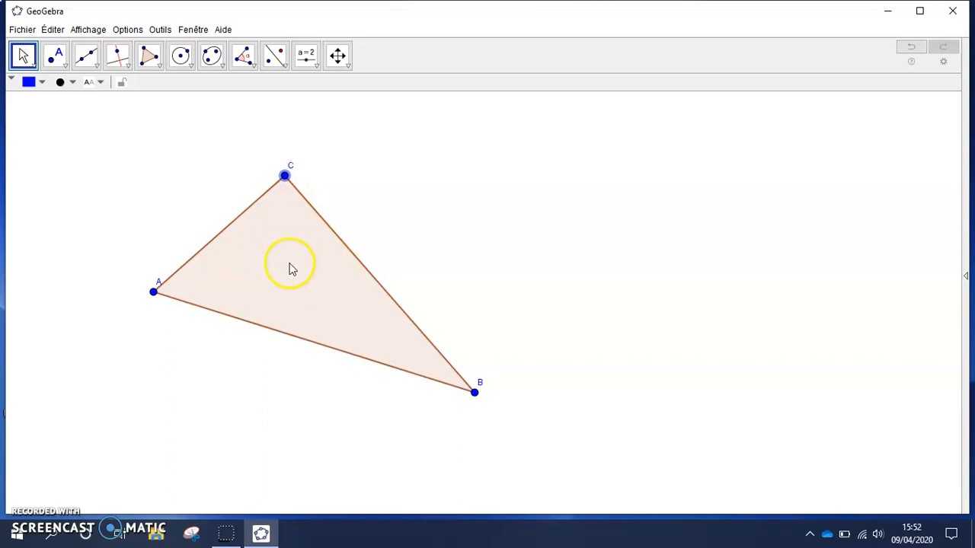
pyautogui.moveTo(275, 272)
pyautogui.mouseDown()
pyautogui.moveTo(285, 257)
pyautogui.moveTo(271, 274)
pyautogui.moveTo(278, 271)
pyautogui.mouseUp()
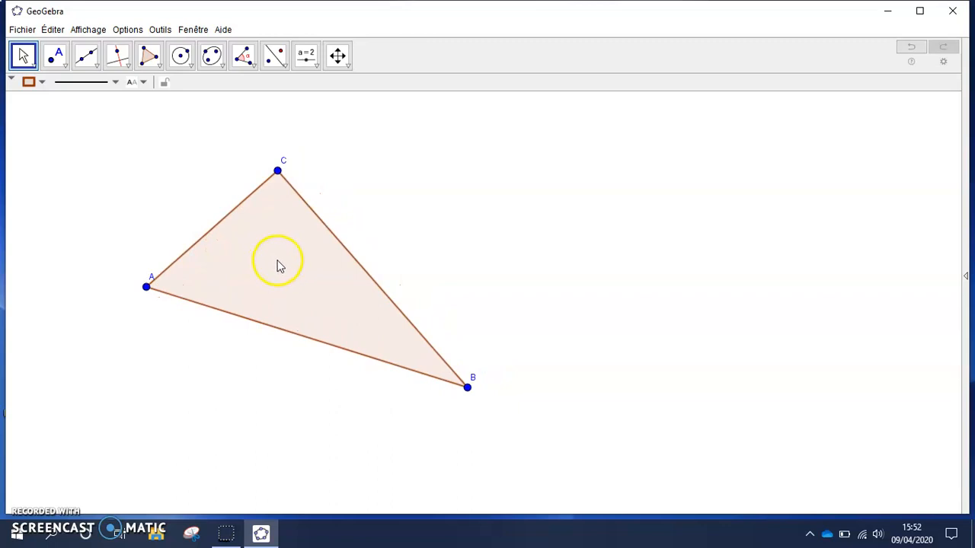
# Step: Colour the triangle poly1 red (#FF0000) with an opacity of 100 through its properties
pyautogui.rightClick(277, 264)
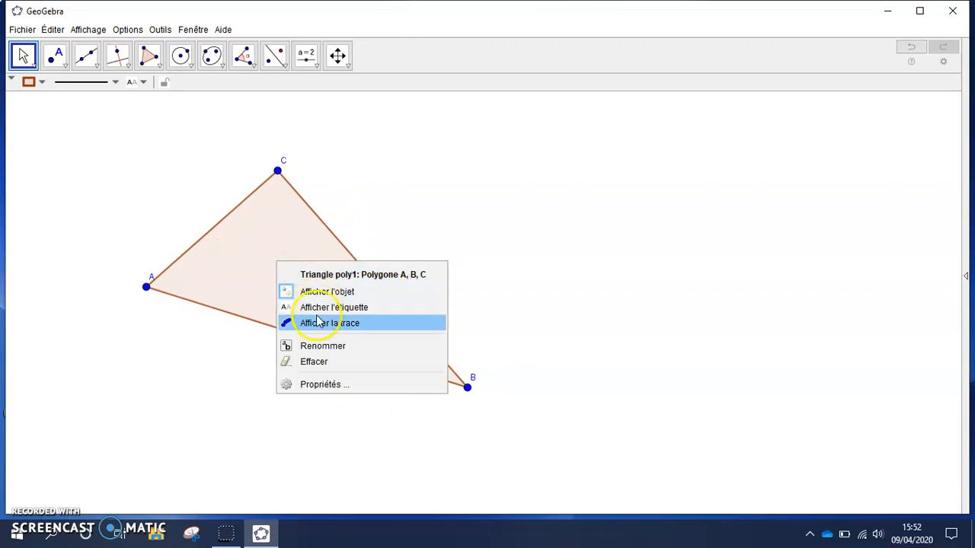
pyautogui.click(319, 385)
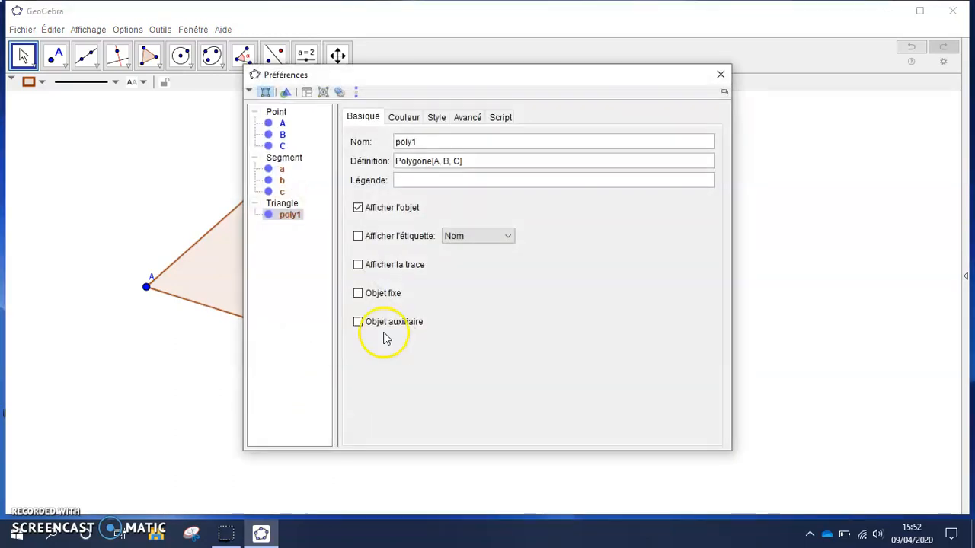
pyautogui.moveTo(380, 77); pyautogui.dragTo(564, 114)
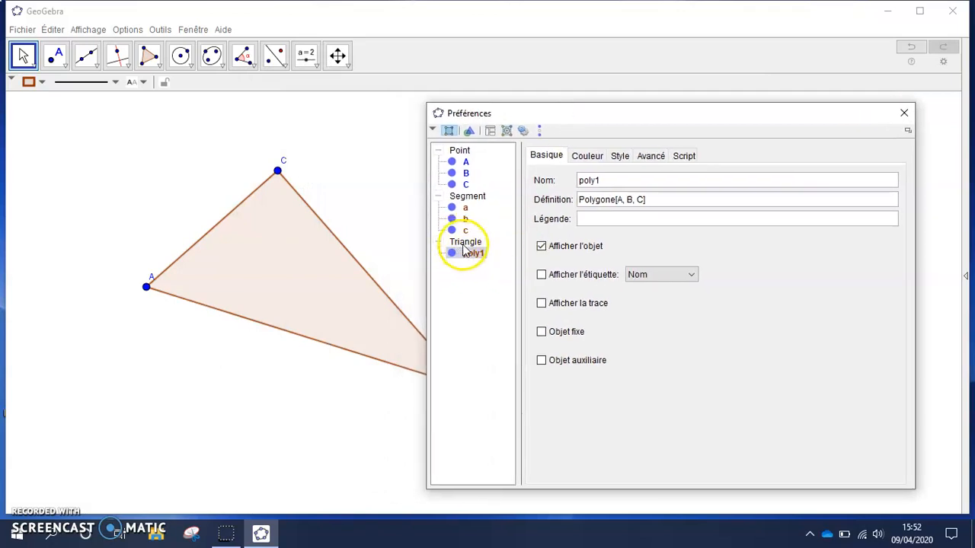
pyautogui.click(586, 158)
pyautogui.click(556, 182)
pyautogui.click(559, 353)
pyautogui.moveTo(560, 353); pyautogui.dragTo(672, 353)
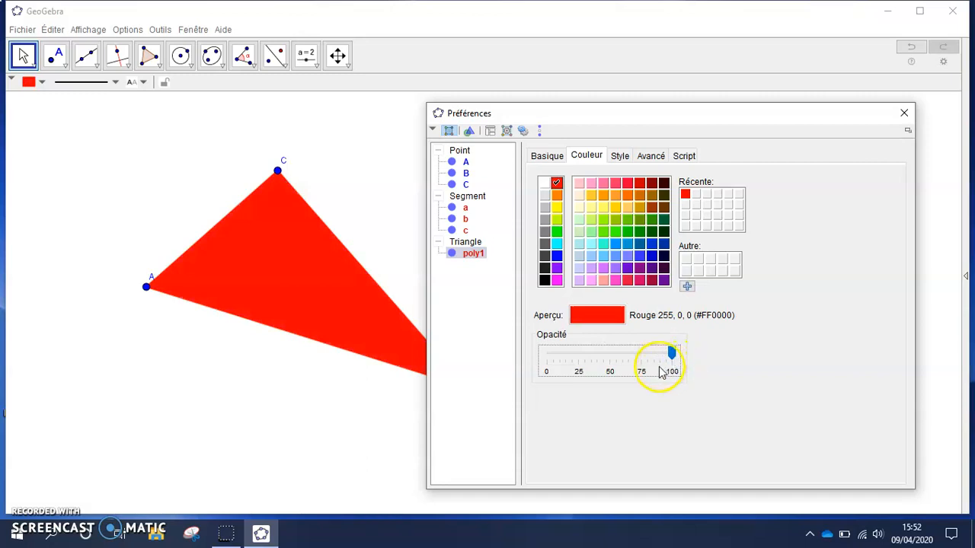
pyautogui.click(904, 115)
# Step: Reposition vertices A and C of the red triangle and hide point C
pyautogui.moveTo(156, 295); pyautogui.dragTo(185, 344)
pyautogui.moveTo(277, 172); pyautogui.dragTo(246, 177)
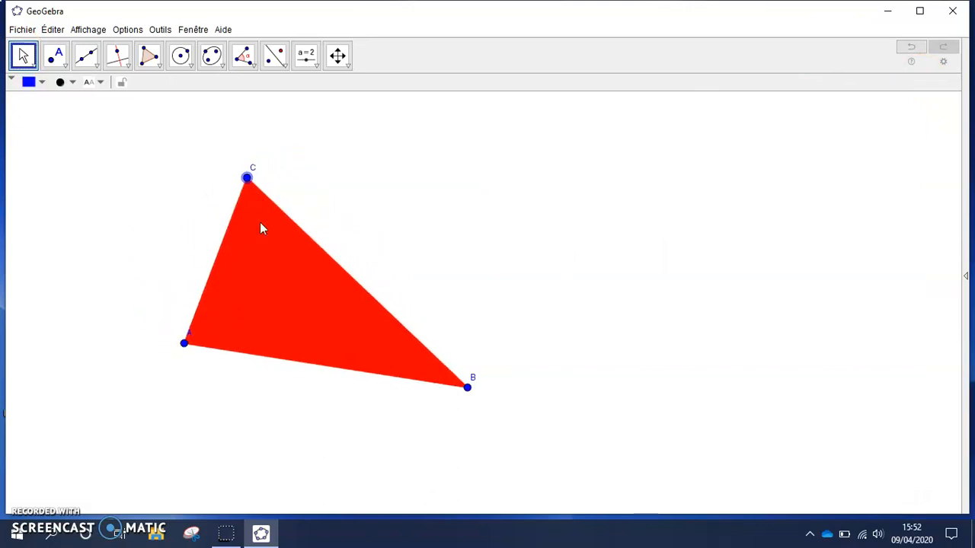
pyautogui.rightClick(247, 177)
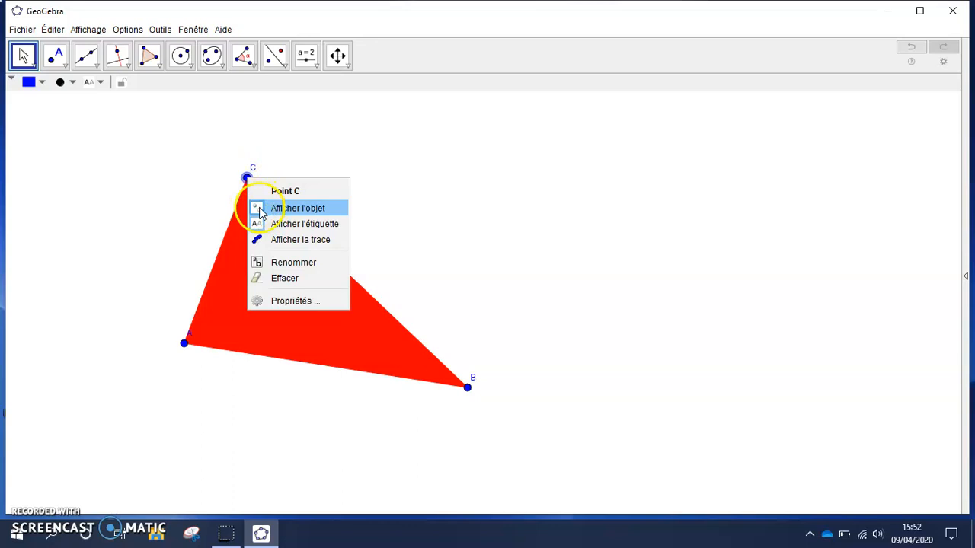
pyautogui.click(259, 211)
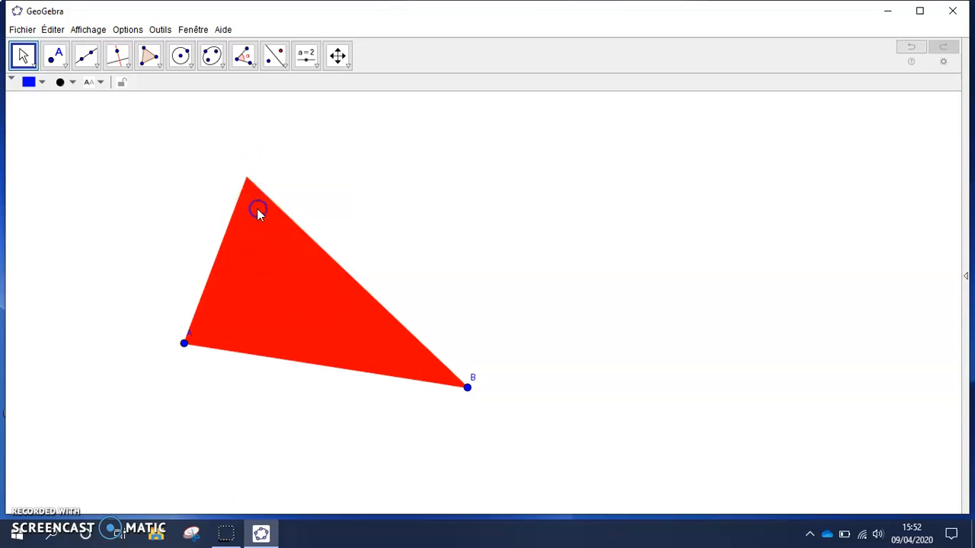
# Step: Hide points A and B of the red triangle, and undo and redo the last hiding
pyautogui.rightClick(184, 344)
pyautogui.click(213, 380)
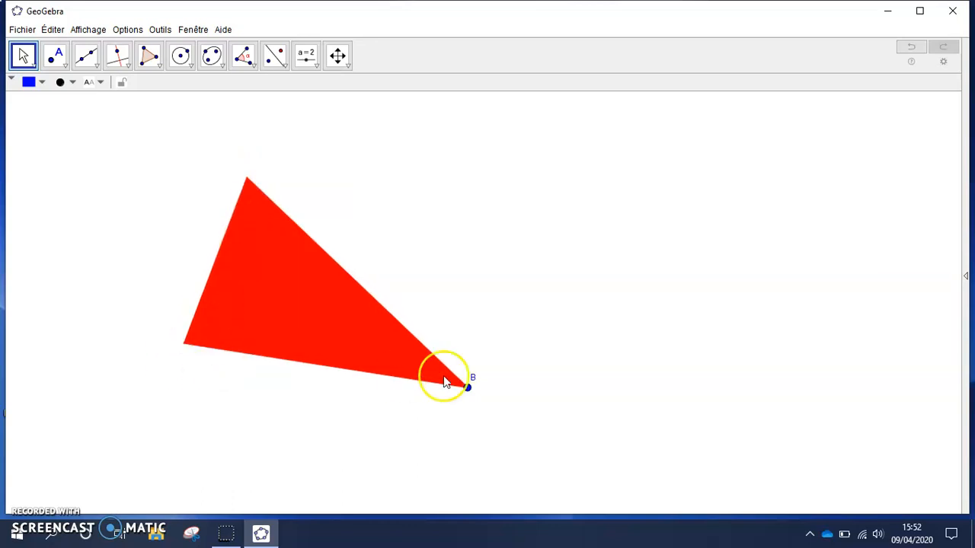
pyautogui.rightClick(466, 388)
pyautogui.click(494, 417)
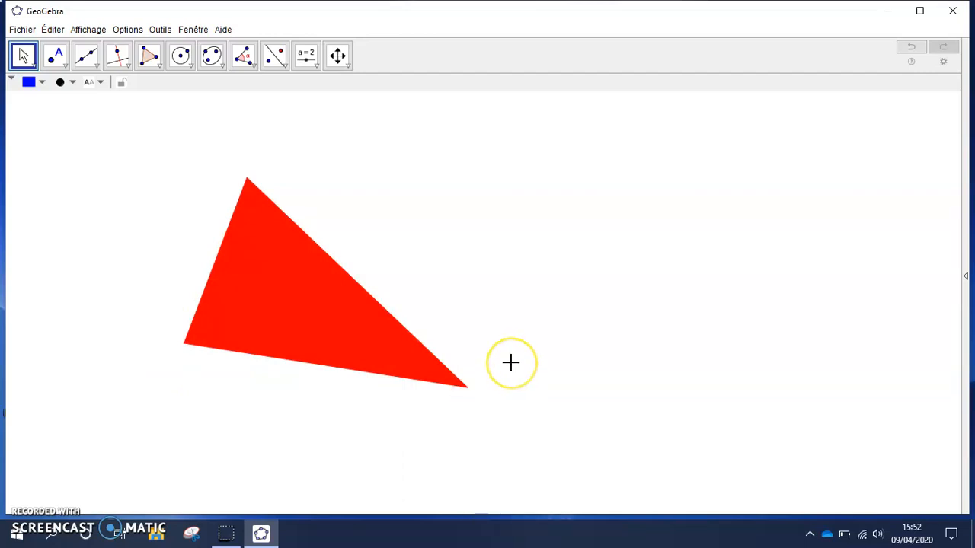
pyautogui.click(907, 47)
pyautogui.click(941, 47)
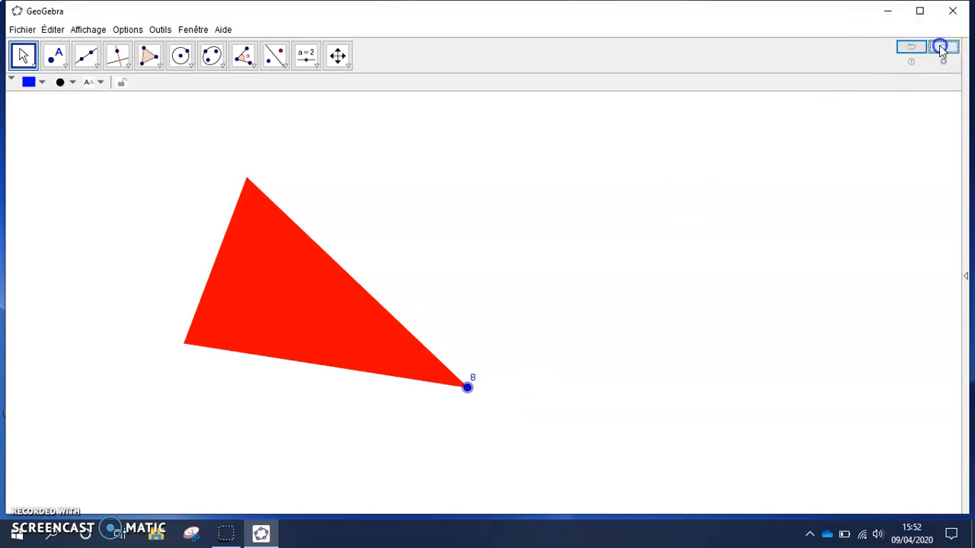
# Step: Make the hidden points A, B and C visible again from the object list in the triangle's properties
pyautogui.rightClick(276, 288)
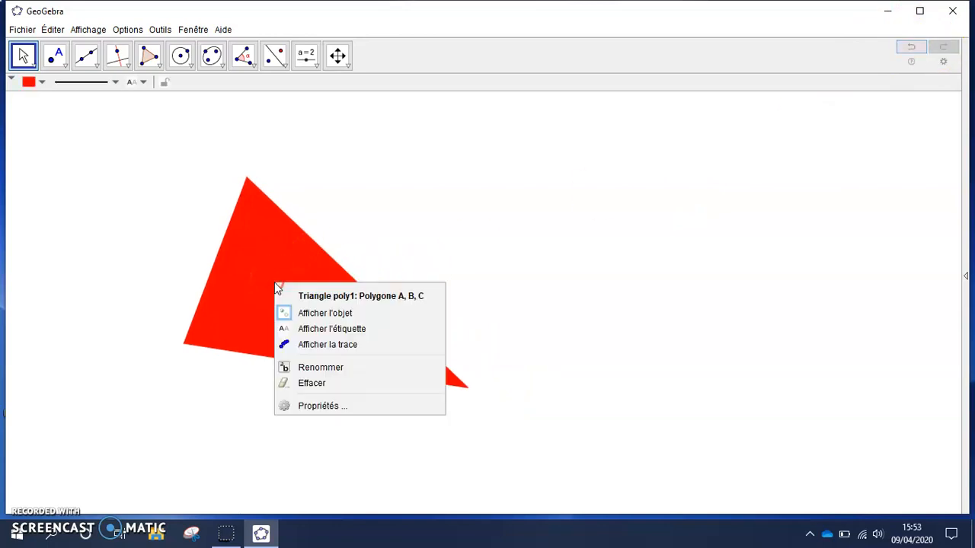
pyautogui.click(329, 407)
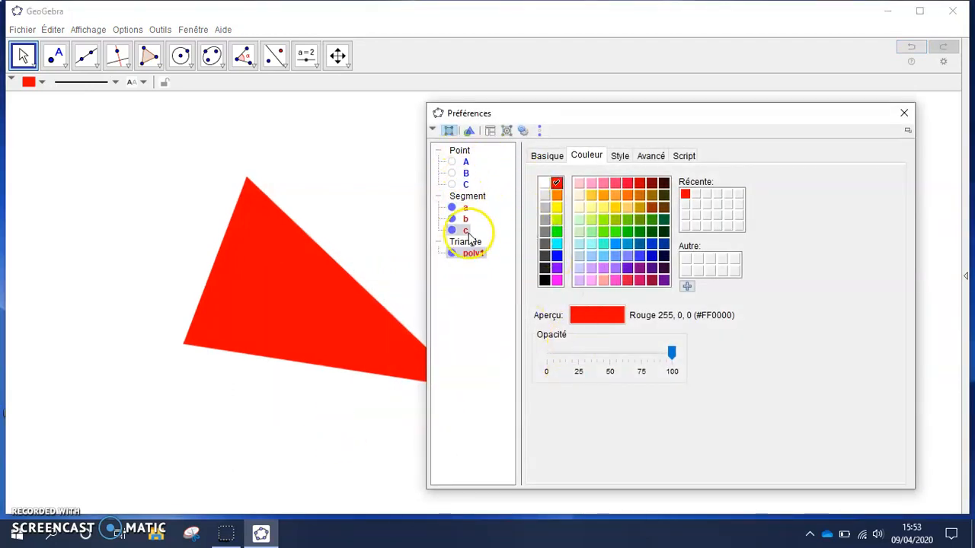
pyautogui.click(453, 163)
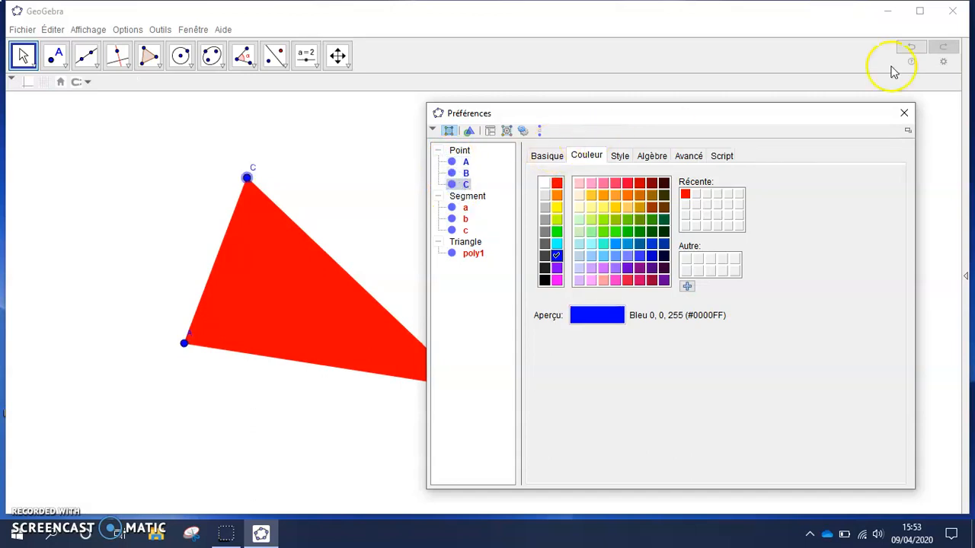
pyautogui.click(904, 113)
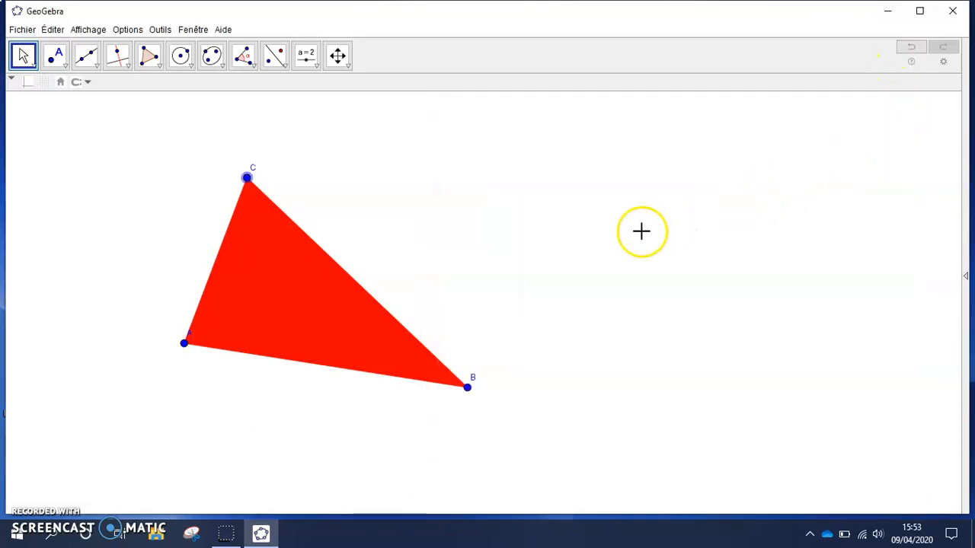